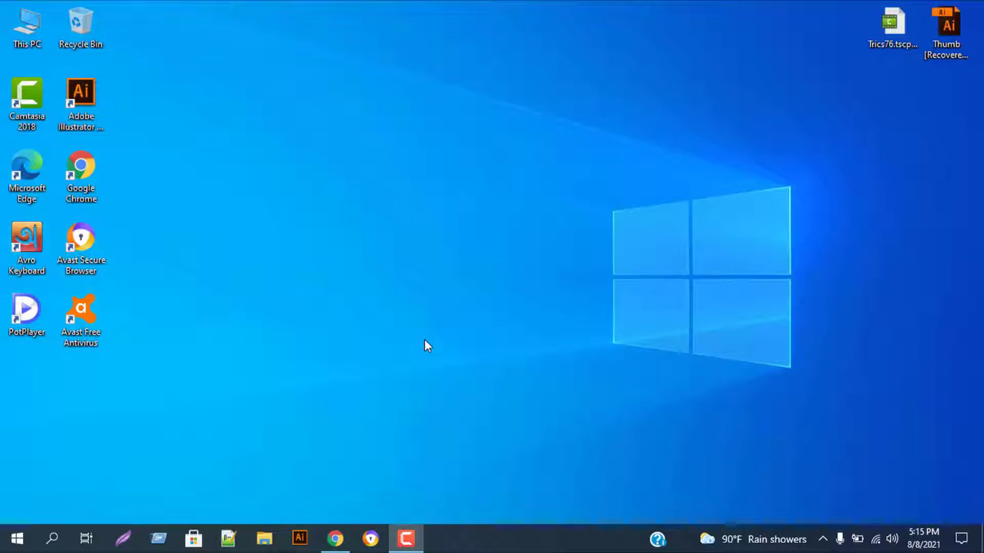
Open Google Chrome and search the web for "windows 10 pro download".
{"action": "left_click", "coordinate": [334, 538]}
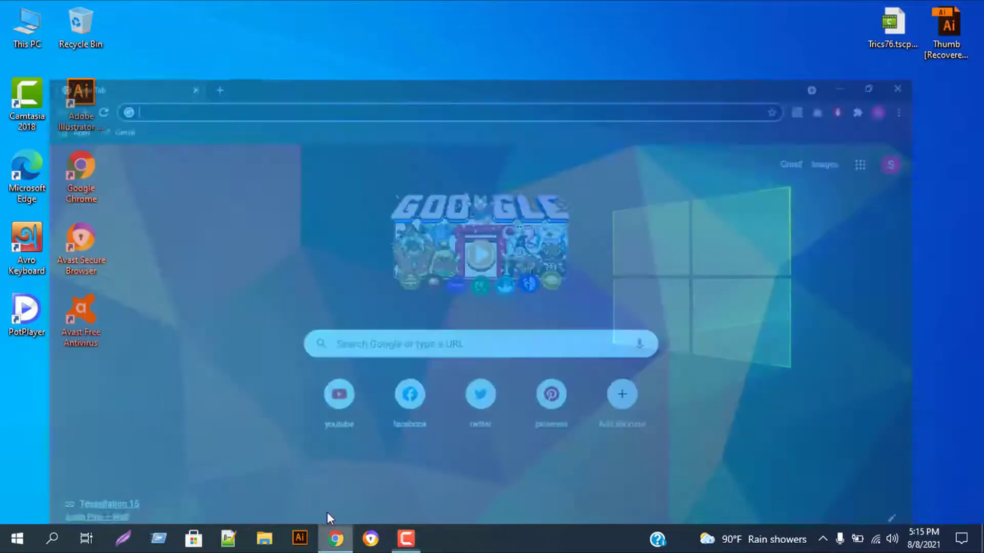
{"action": "left_click", "coordinate": [183, 39]}
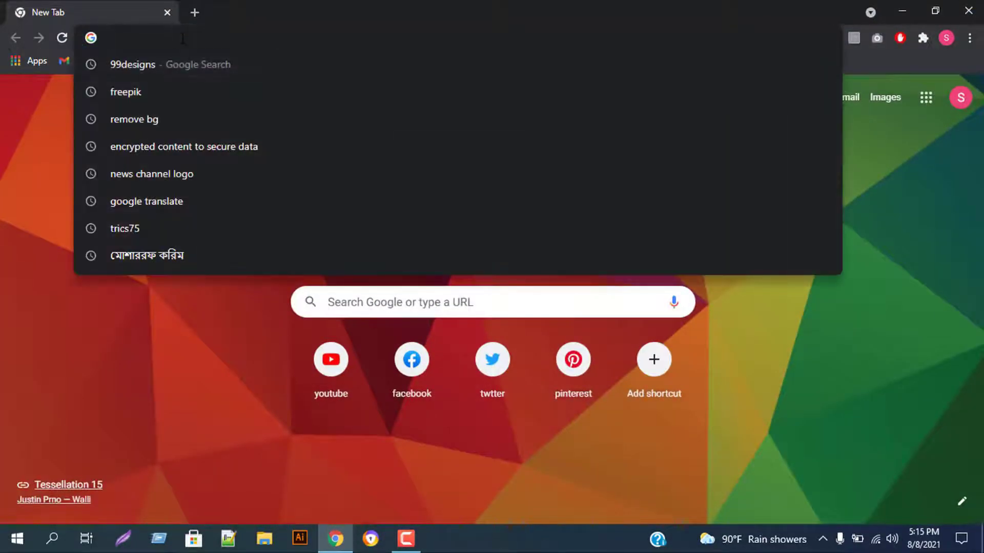
{"action": "key", "text": "Escape"}
{"action": "type", "text": "w"}
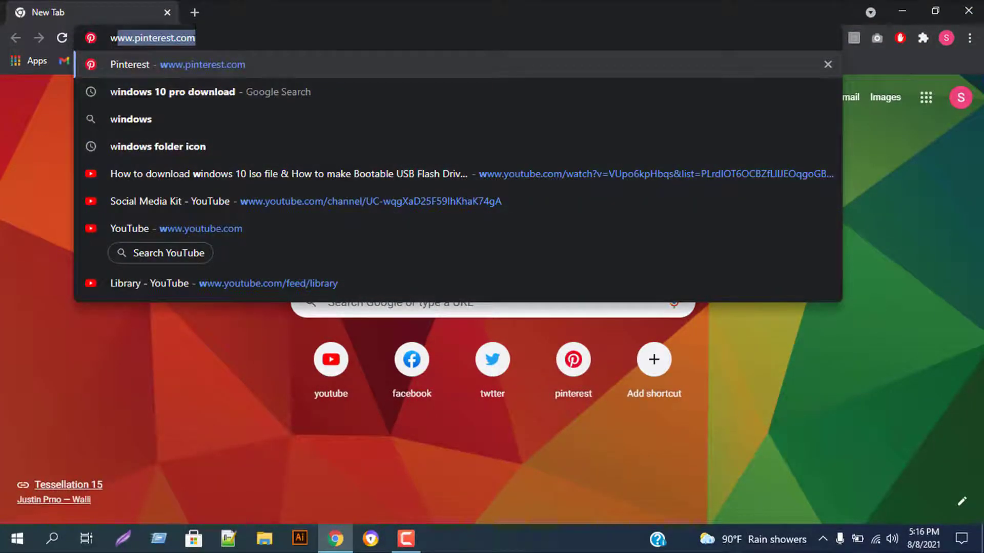
{"action": "type", "text": "indow"}
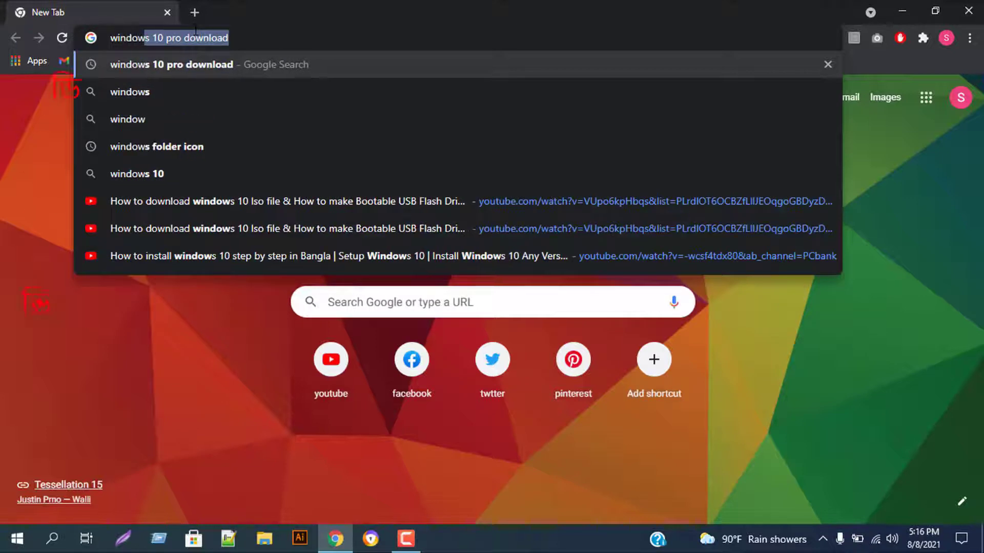
{"action": "type", "text": "s"}
{"action": "key", "text": "BackSpace"}
{"action": "type", "text": "am1"}
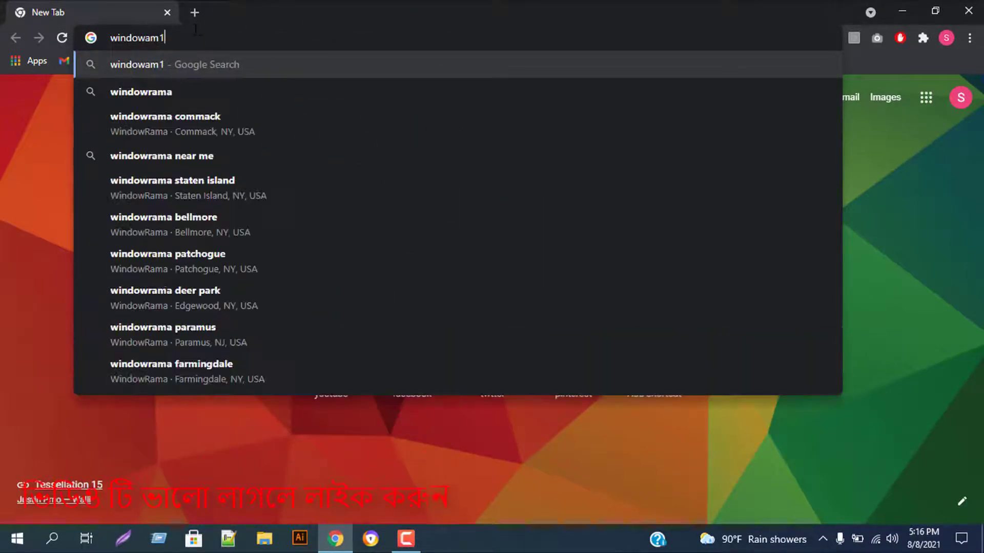
{"action": "type", "text": "0mp"}
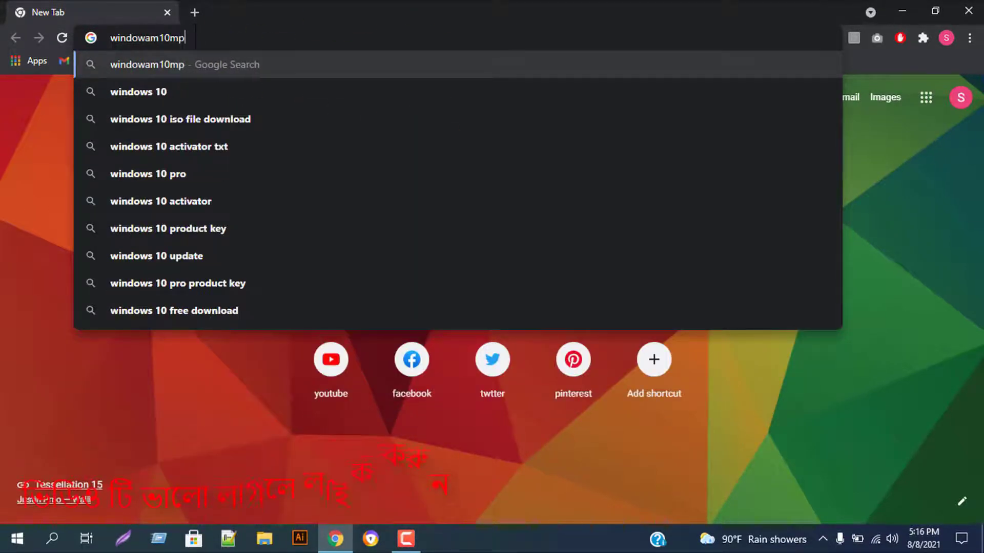
{"action": "type", "text": "ro"}
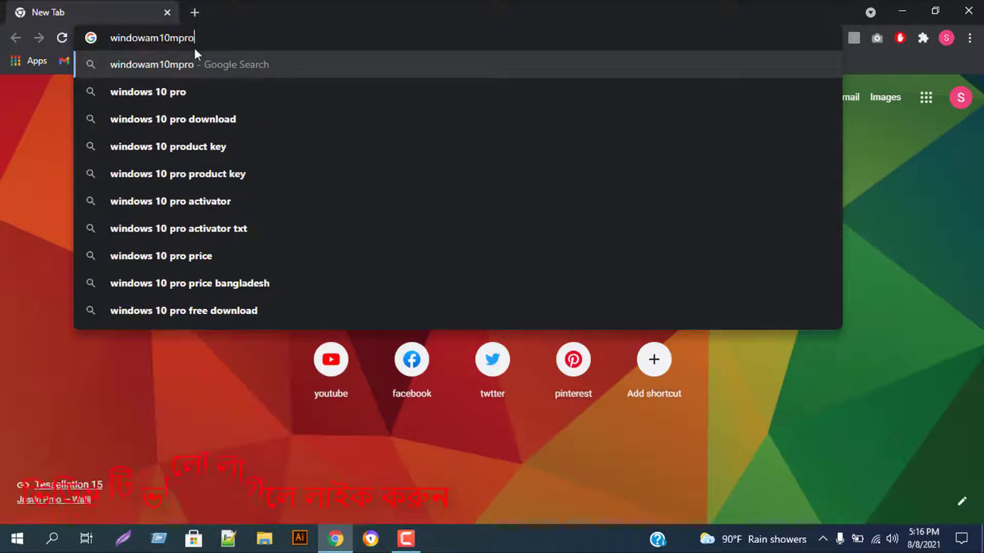
{"action": "left_click", "coordinate": [203, 128]}
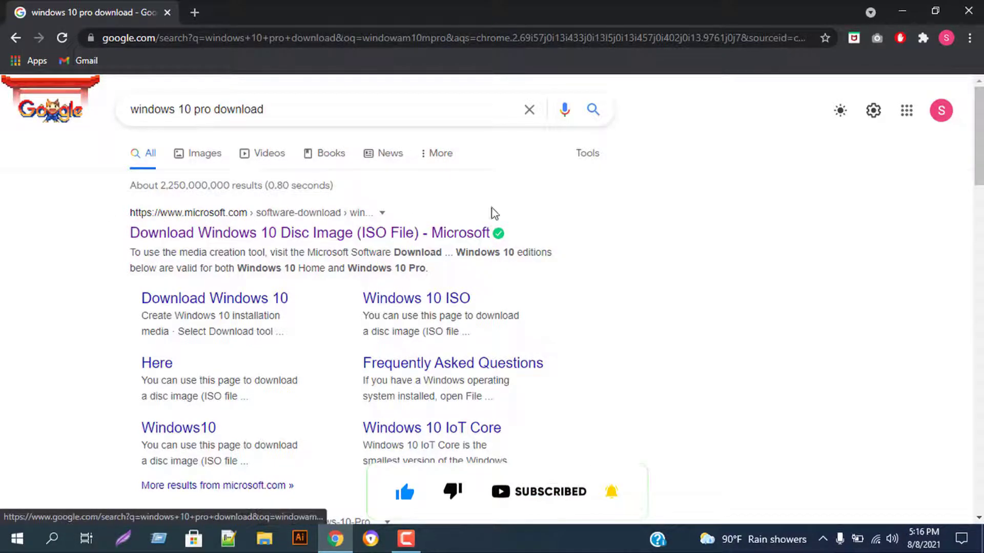
Download the media creation tool from Microsoft's Windows 10 download page and run the downloaded MediaCreationTool file.
{"action": "left_click", "coordinate": [255, 234]}
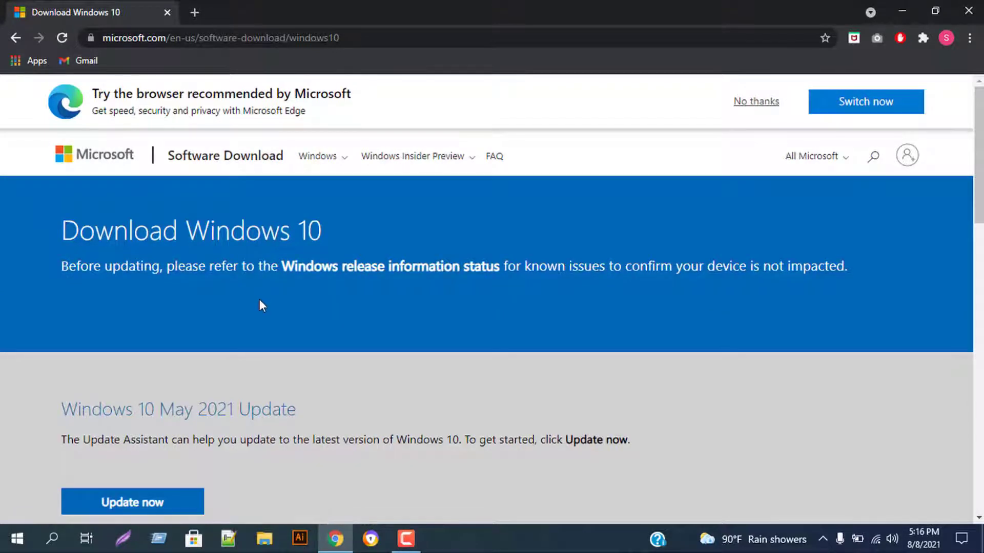
{"action": "scroll", "coordinate": [259, 299], "scroll_direction": "down", "scroll_amount": 4}
{"action": "scroll", "coordinate": [263, 280], "scroll_direction": "down", "scroll_amount": 3}
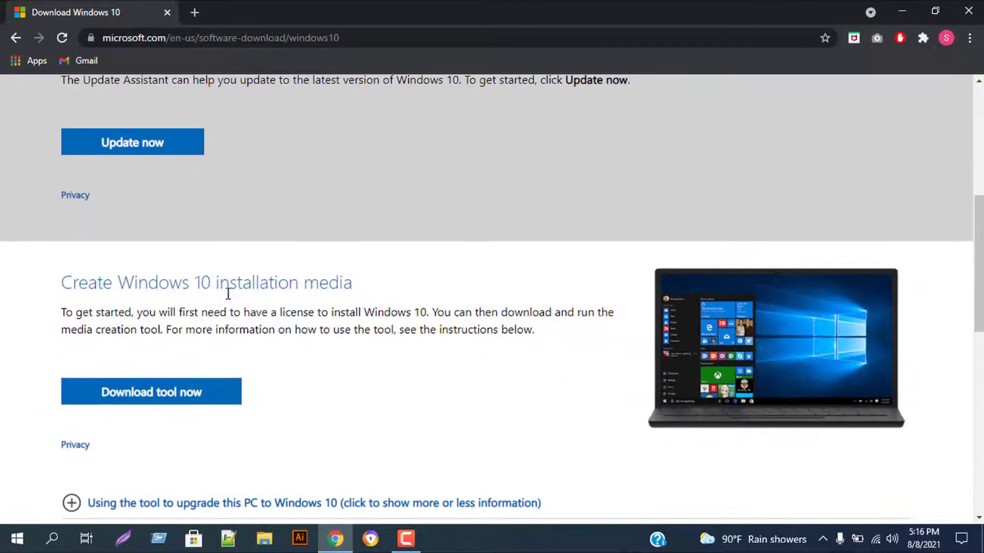
{"action": "scroll", "coordinate": [150, 241], "scroll_direction": "up", "scroll_amount": 1}
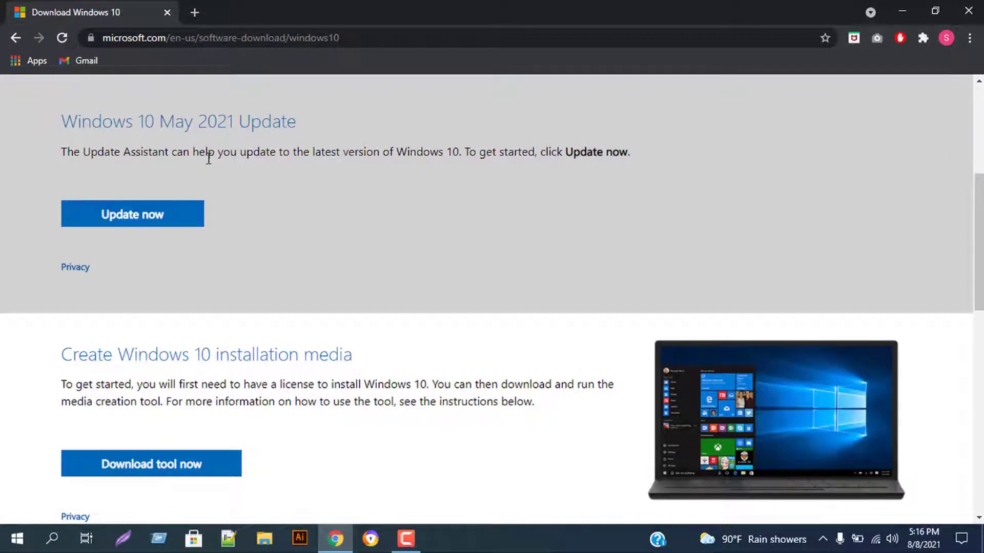
{"action": "left_click_drag", "start_coordinate": [47, 115], "coordinate": [354, 113]}
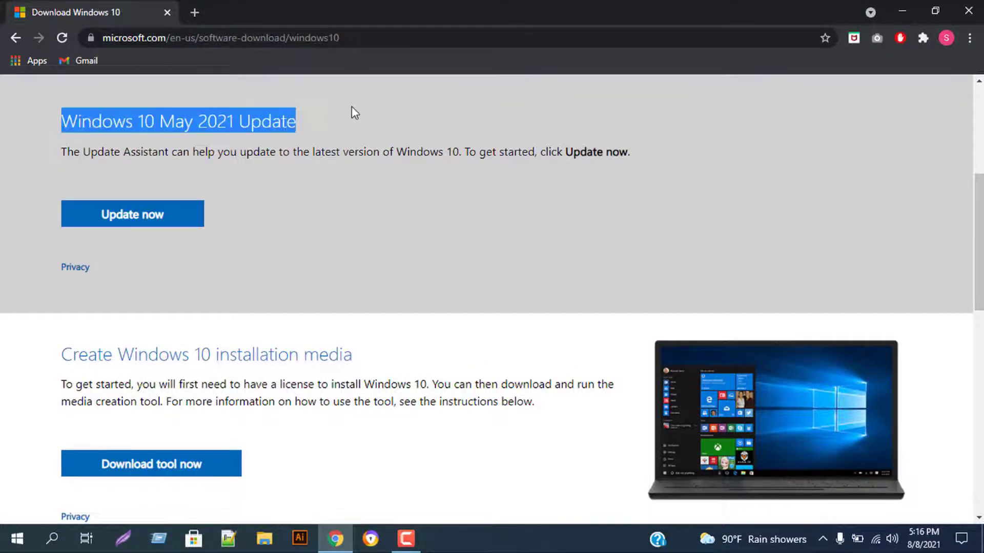
{"action": "left_click", "coordinate": [262, 327]}
{"action": "scroll", "coordinate": [261, 327], "scroll_direction": "down", "scroll_amount": 1}
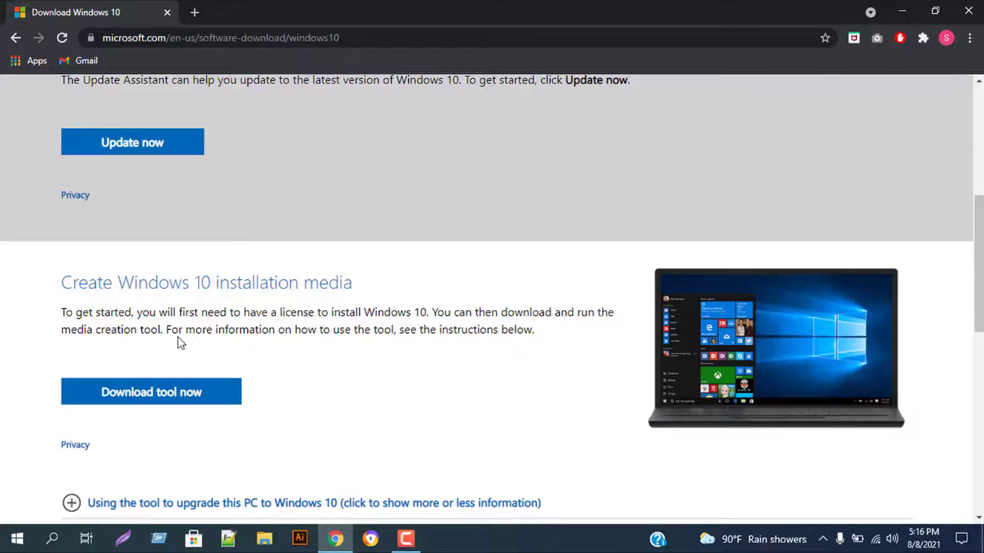
{"action": "left_click", "coordinate": [165, 395]}
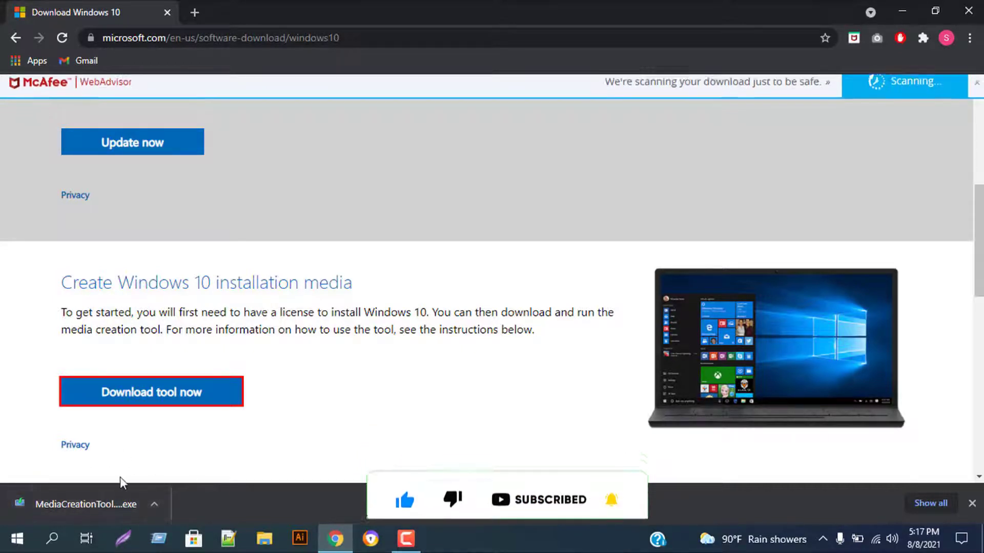
{"action": "left_click", "coordinate": [85, 503]}
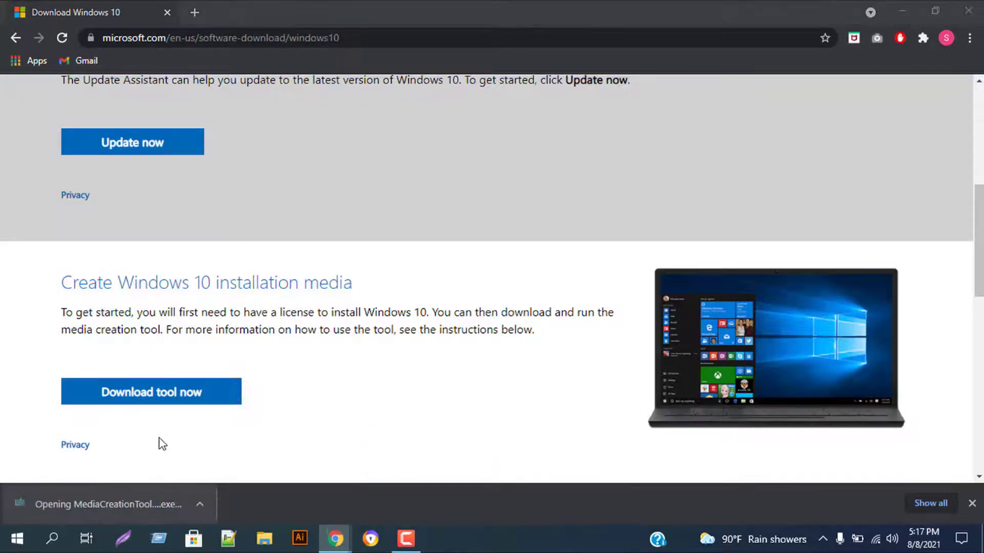
{"action": "scroll", "coordinate": [391, 368], "scroll_direction": "down", "scroll_amount": 3}
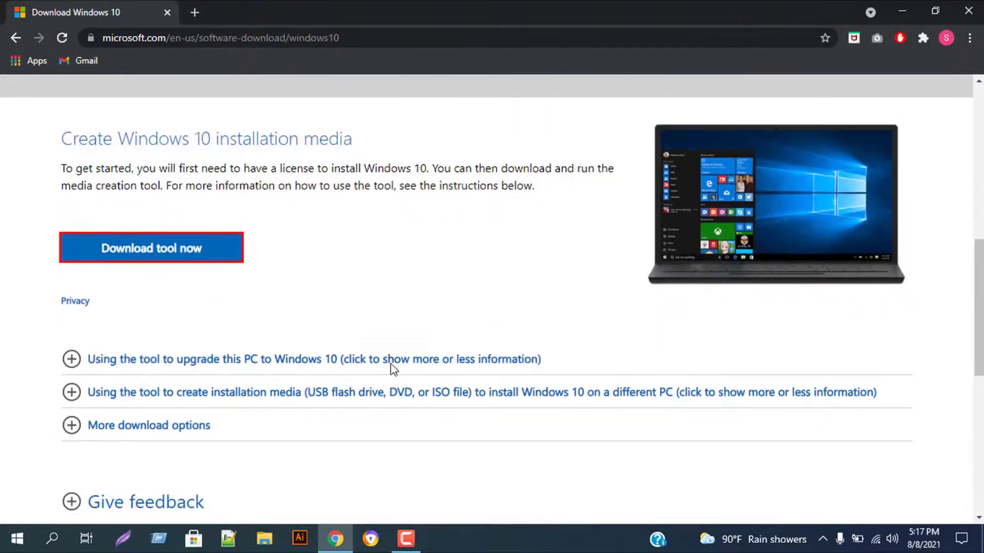
{"action": "scroll", "coordinate": [392, 368], "scroll_direction": "up", "scroll_amount": 3}
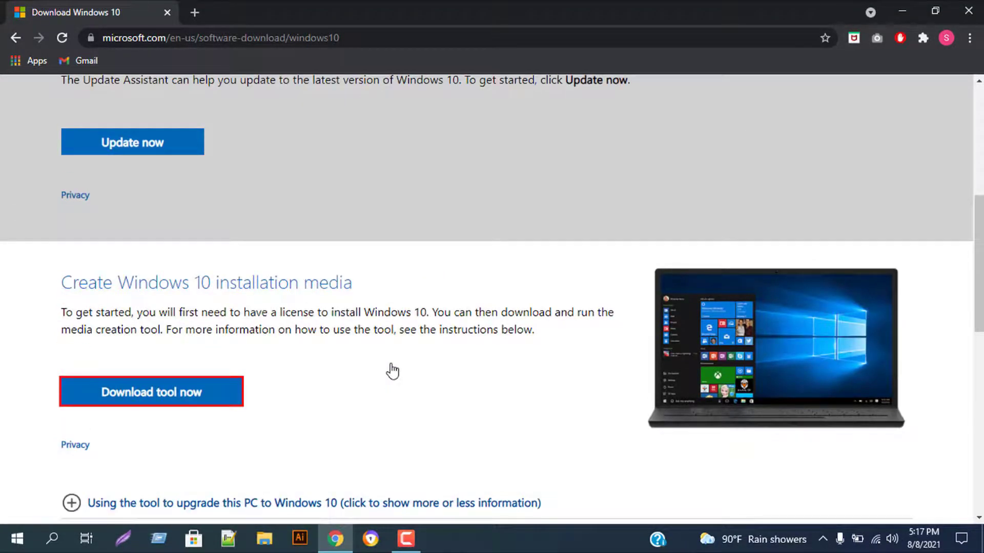
{"action": "scroll", "coordinate": [392, 370], "scroll_direction": "down", "scroll_amount": 8}
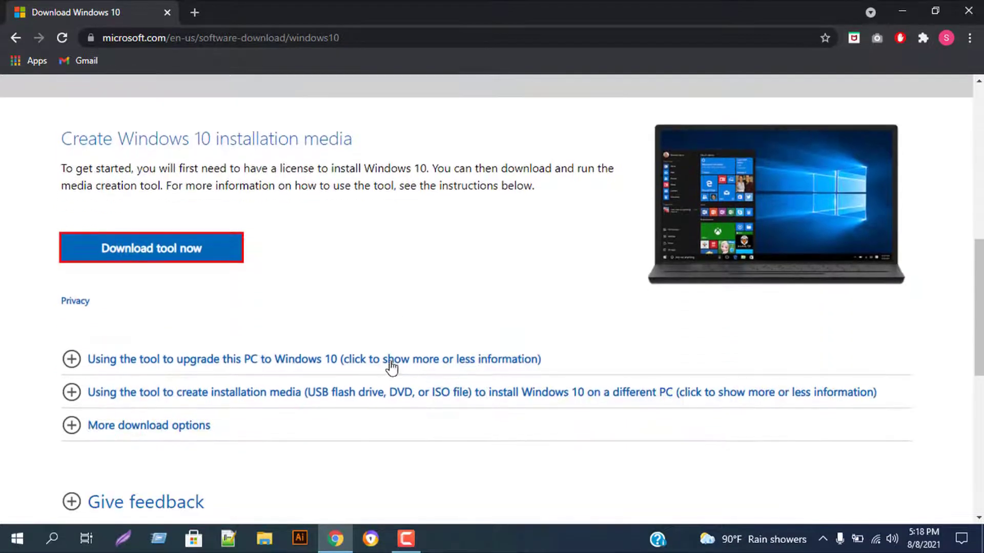
{"action": "scroll", "coordinate": [392, 370], "scroll_direction": "up", "scroll_amount": 10}
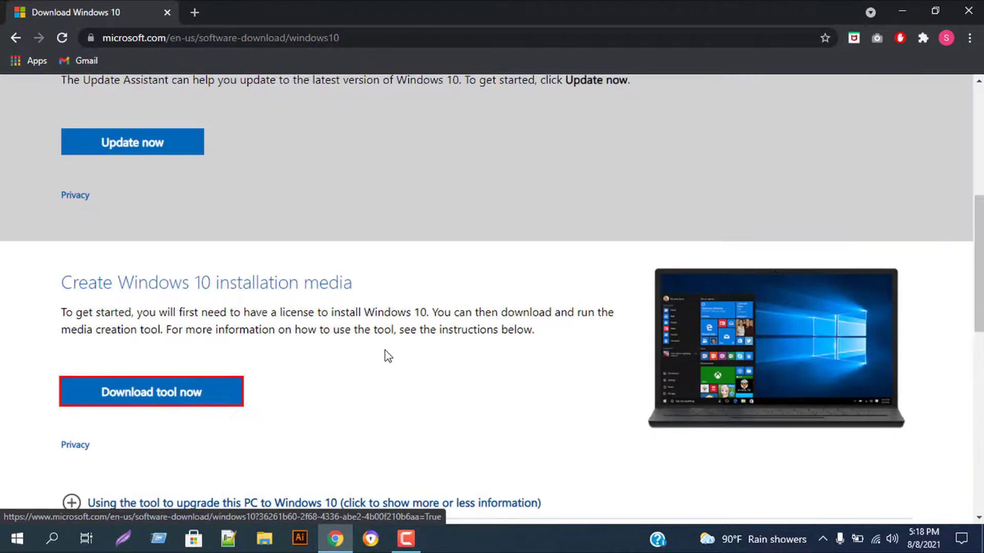
{"action": "scroll", "coordinate": [385, 350], "scroll_direction": "down", "scroll_amount": 2}
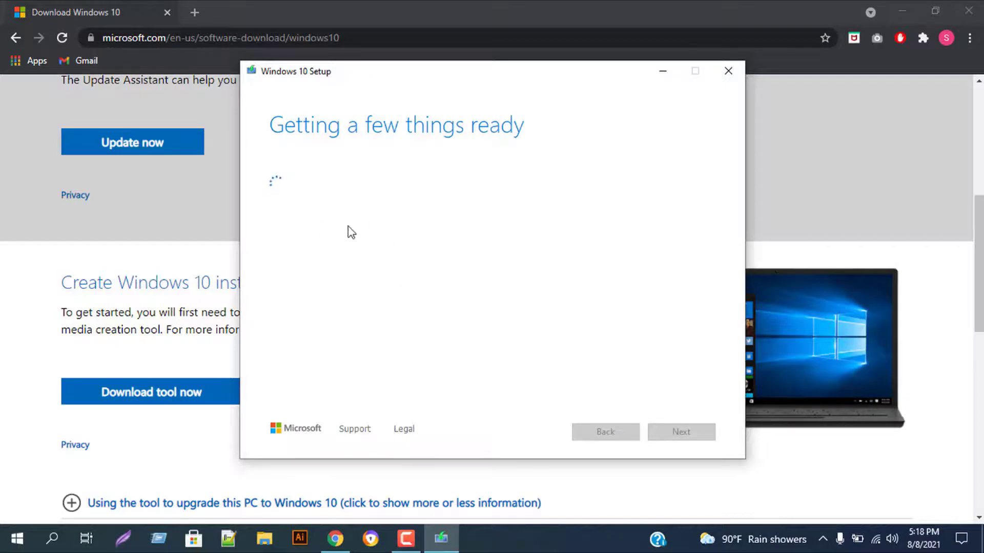
Read through the Microsoft Media Creation Tool license terms in Windows 10 Setup and accept them.
{"action": "scroll", "coordinate": [308, 231], "scroll_direction": "down", "scroll_amount": 20}
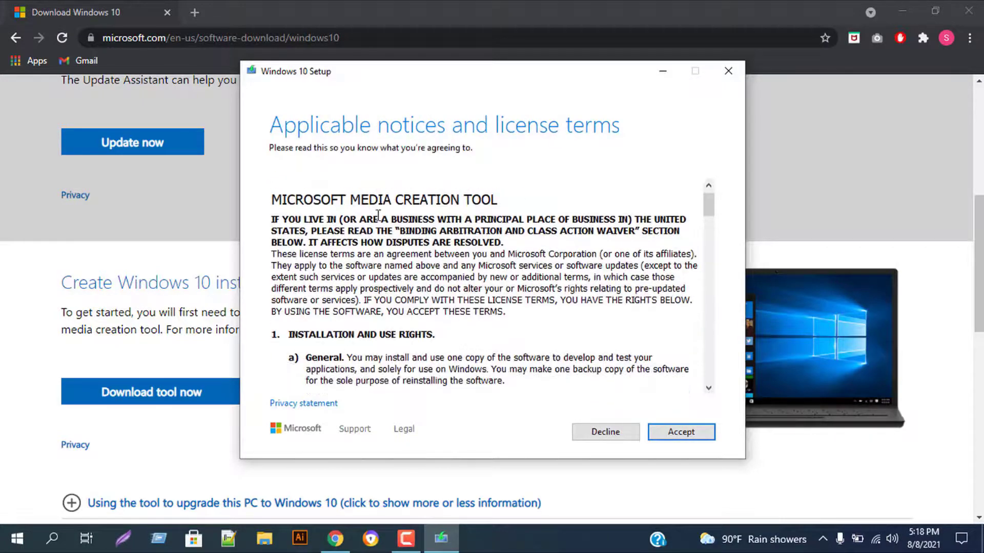
{"action": "scroll", "coordinate": [420, 242], "scroll_direction": "down", "scroll_amount": 10}
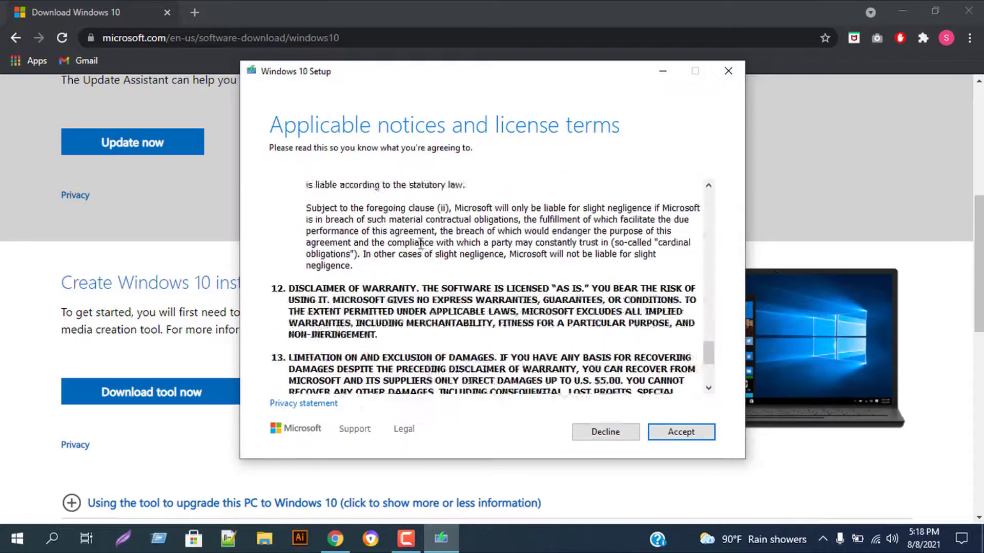
{"action": "left_click", "coordinate": [681, 432]}
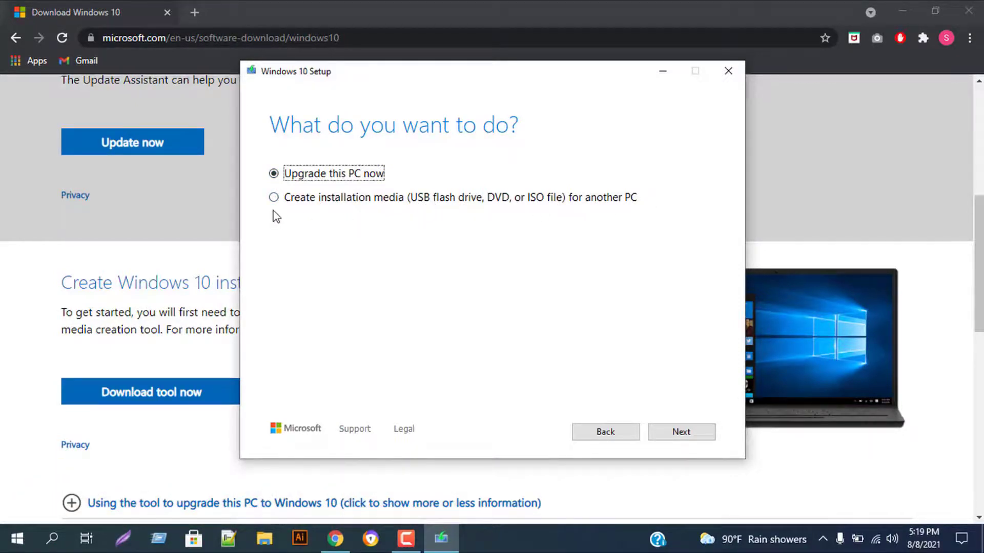
Choose to create installation media for another PC and continue with the recommended language, edition and architecture options.
{"action": "left_click", "coordinate": [274, 198]}
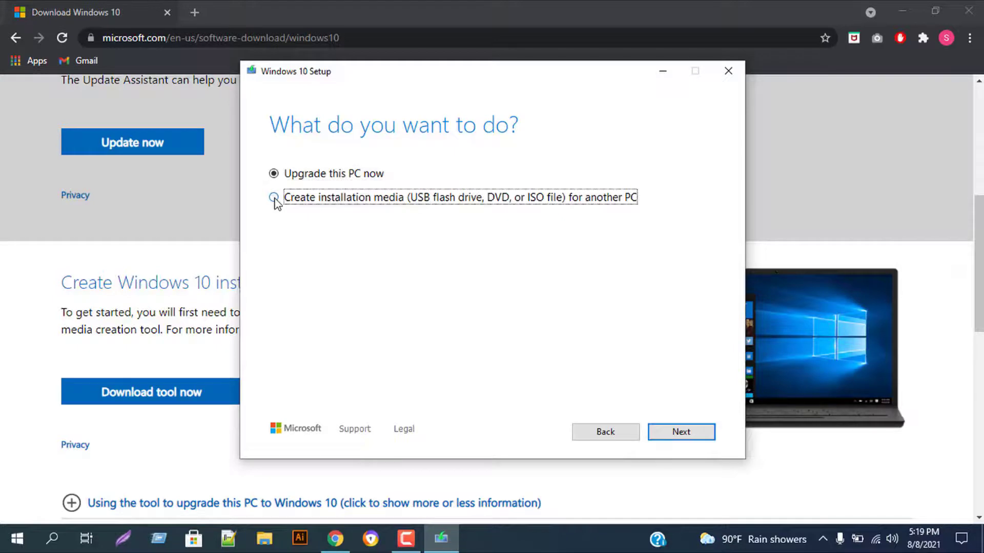
{"action": "left_click", "coordinate": [681, 432]}
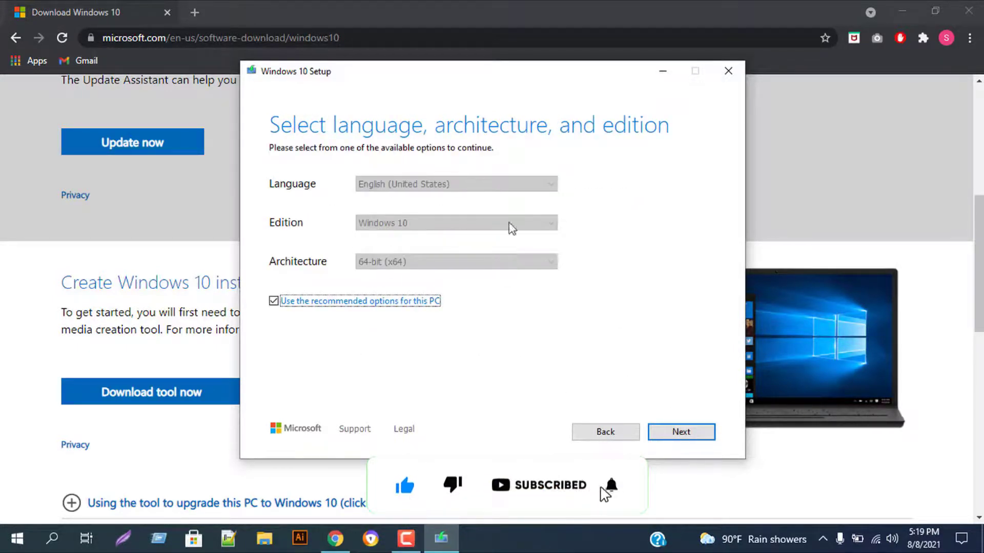
{"action": "left_click", "coordinate": [682, 431]}
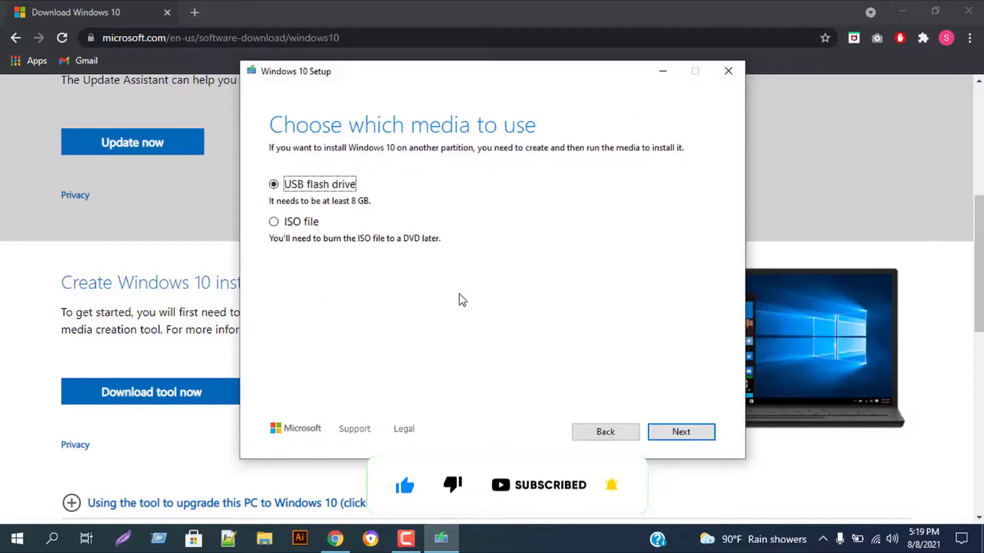